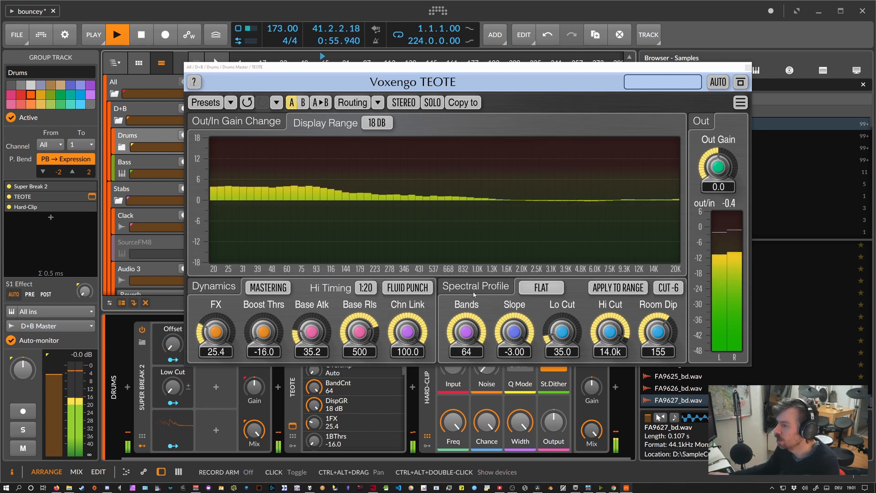
Review the spectral profile options, keeping FLAT, and try a Slope of -4.50 before restoring it to -3.00.
{"action": "left_click", "coordinate": [541, 287]}
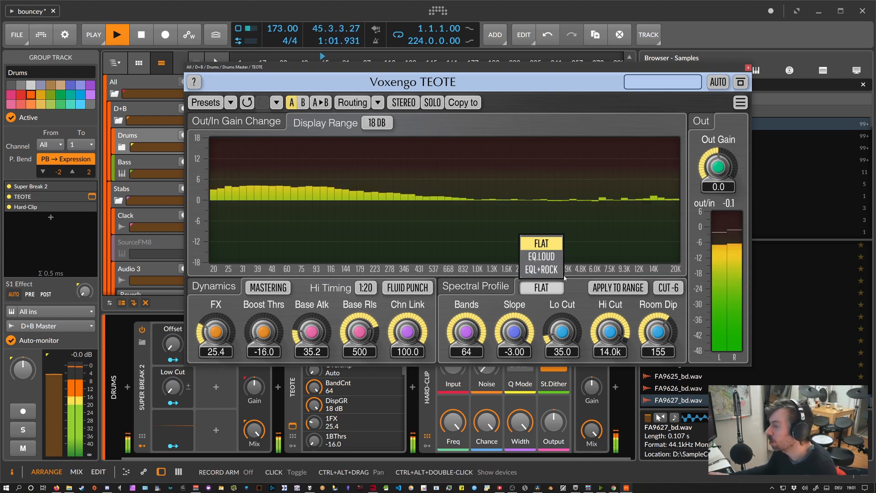
{"action": "left_click", "coordinate": [540, 245]}
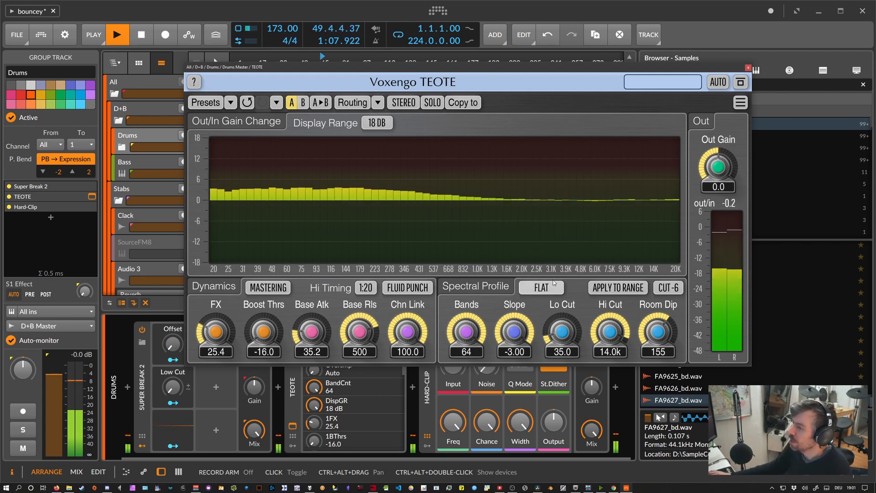
{"action": "mouse_move", "coordinate": [516, 328]}
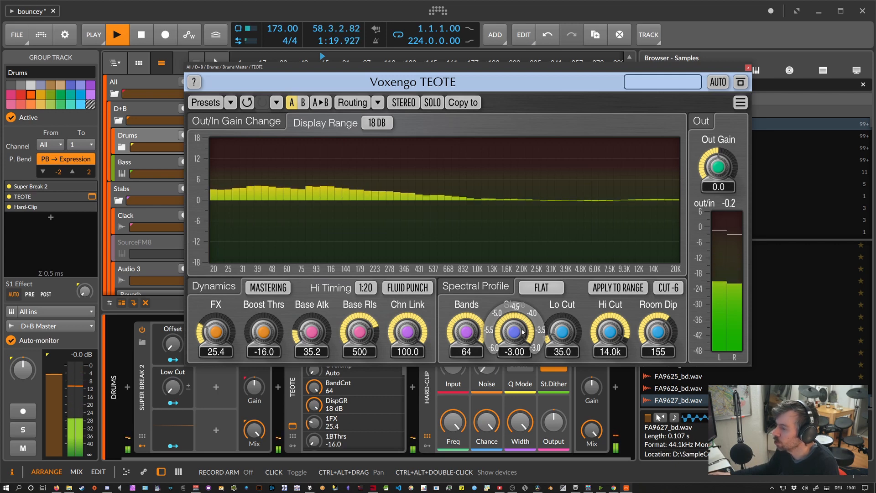
{"action": "scroll", "coordinate": [515, 331], "scroll_direction": "down", "scroll_amount": 3}
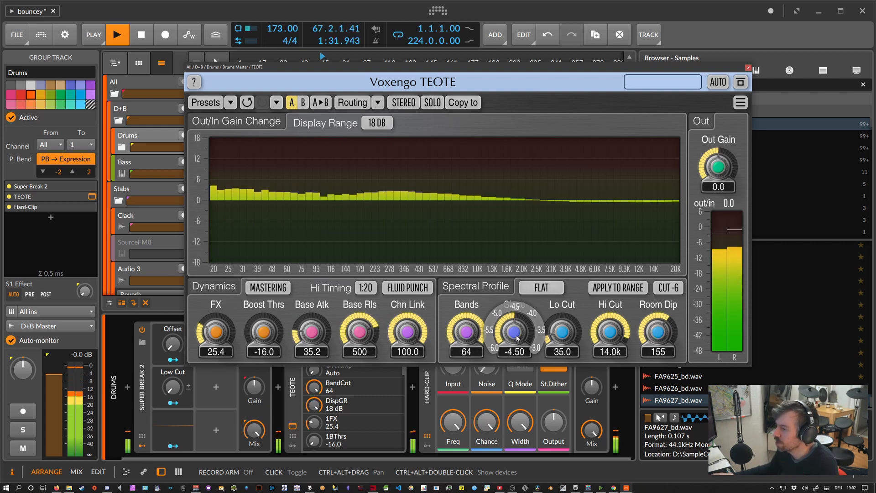
{"action": "left_click_drag", "start_coordinate": [517, 337], "coordinate": [517, 326]}
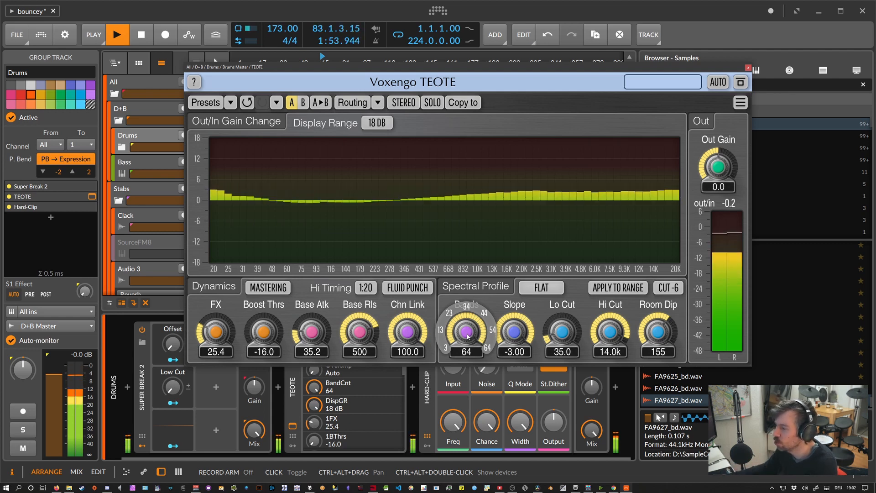
Try reducing the Bands count to 3, and restore it to 64.
{"action": "scroll", "coordinate": [466, 332], "scroll_direction": "down", "scroll_amount": 6}
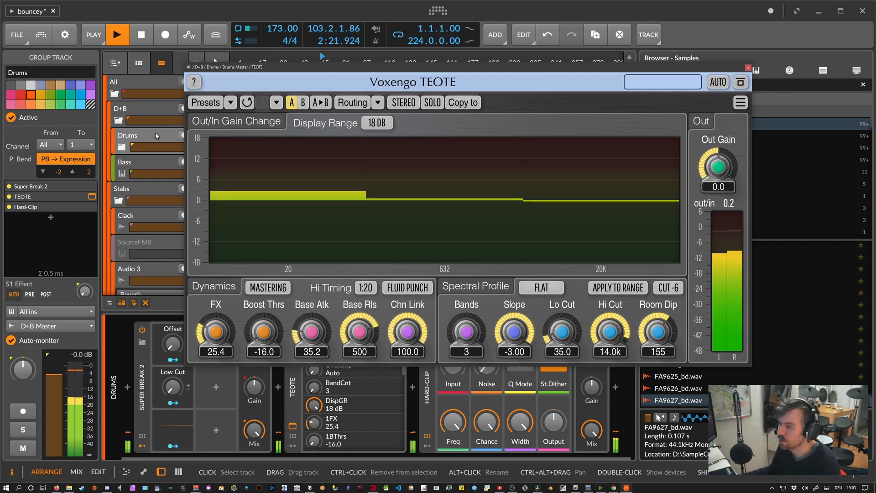
{"action": "mouse_move", "coordinate": [468, 330]}
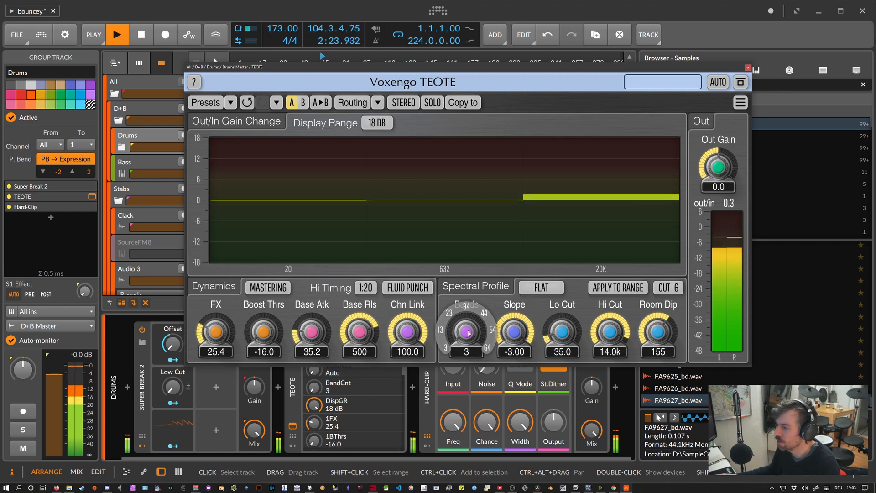
{"action": "left_click_drag", "start_coordinate": [469, 333], "coordinate": [468, 251]}
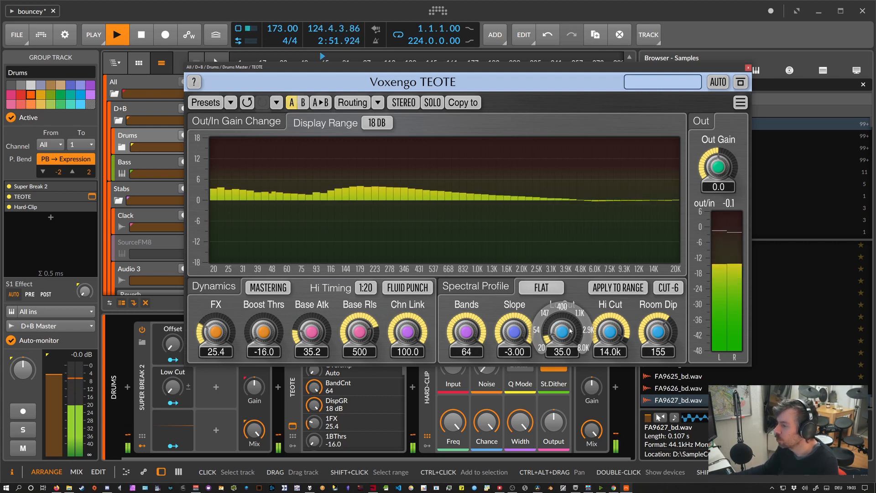
Enable Apply to Range and try a narrow range, with Range Lo at 157 and Range Hi at 1.86k.
{"action": "left_click", "coordinate": [616, 291]}
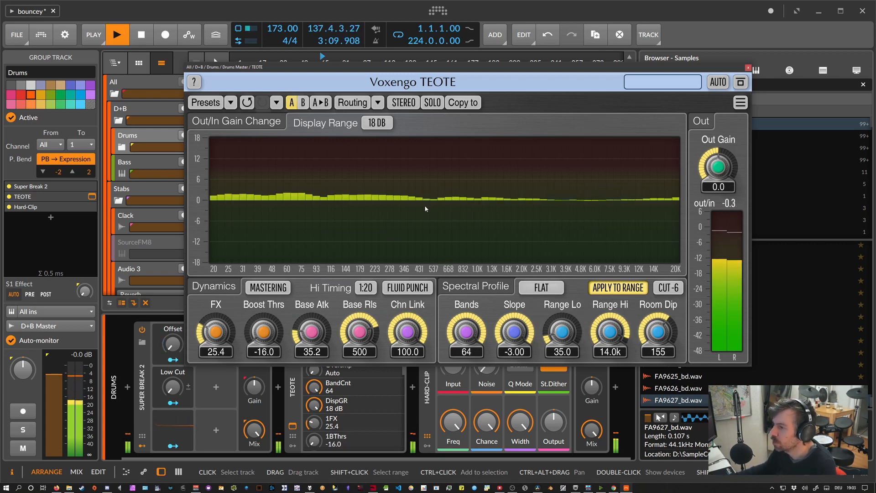
{"action": "scroll", "coordinate": [563, 333], "scroll_direction": "up", "scroll_amount": 5}
{"action": "scroll", "coordinate": [611, 332], "scroll_direction": "down", "scroll_amount": 5}
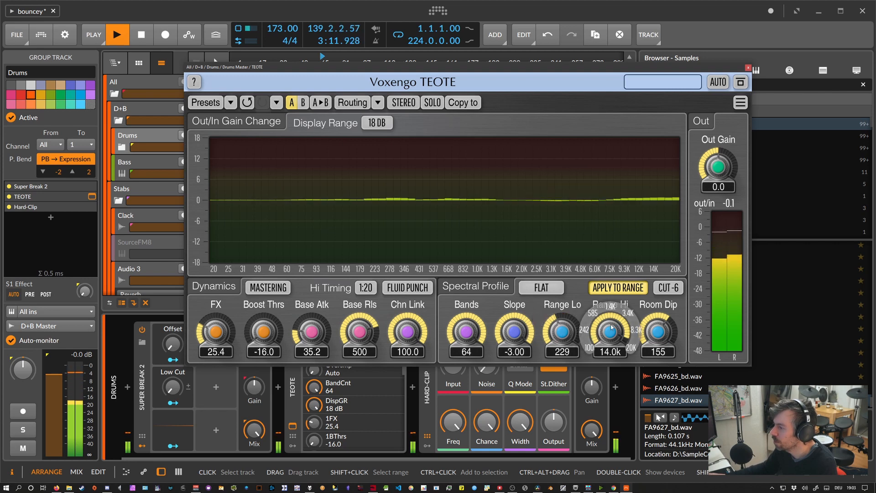
{"action": "scroll", "coordinate": [611, 327], "scroll_direction": "down", "scroll_amount": 1}
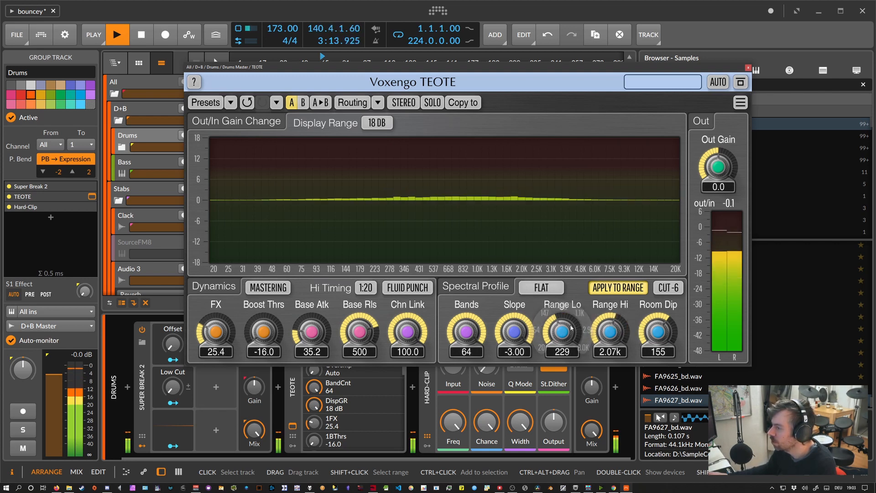
{"action": "scroll", "coordinate": [562, 332], "scroll_direction": "down", "scroll_amount": 3}
{"action": "scroll", "coordinate": [608, 331], "scroll_direction": "down", "scroll_amount": 1}
{"action": "scroll", "coordinate": [562, 331], "scroll_direction": "down", "scroll_amount": 1}
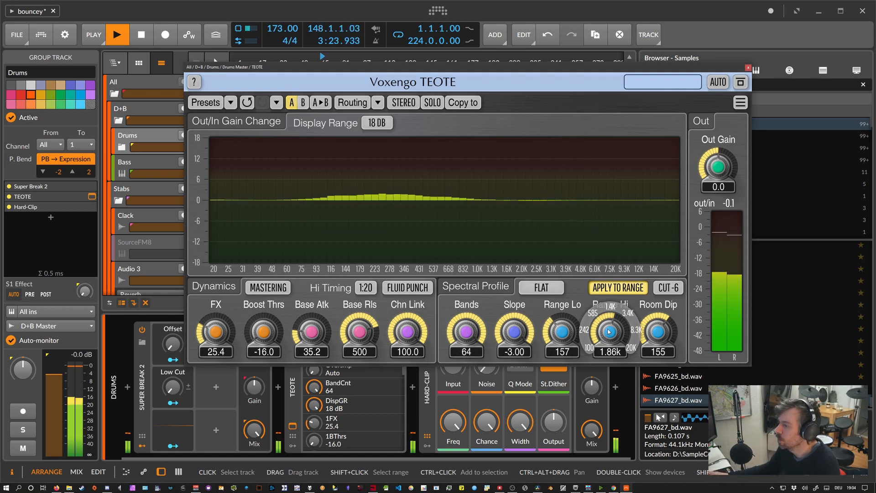
Disable Apply to Range and set Lo Cut to 35.0 and Hi Cut to 14.0k.
{"action": "left_click", "coordinate": [594, 288]}
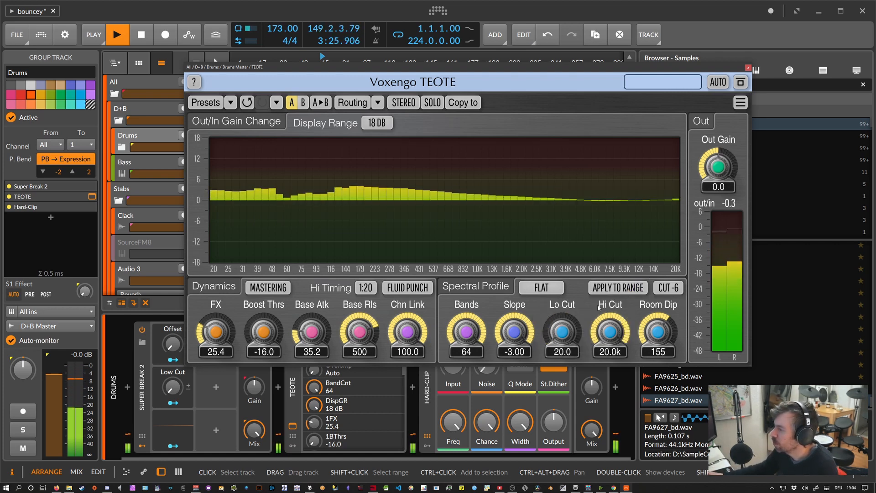
{"action": "left_click_drag", "start_coordinate": [562, 332], "coordinate": [608, 337]}
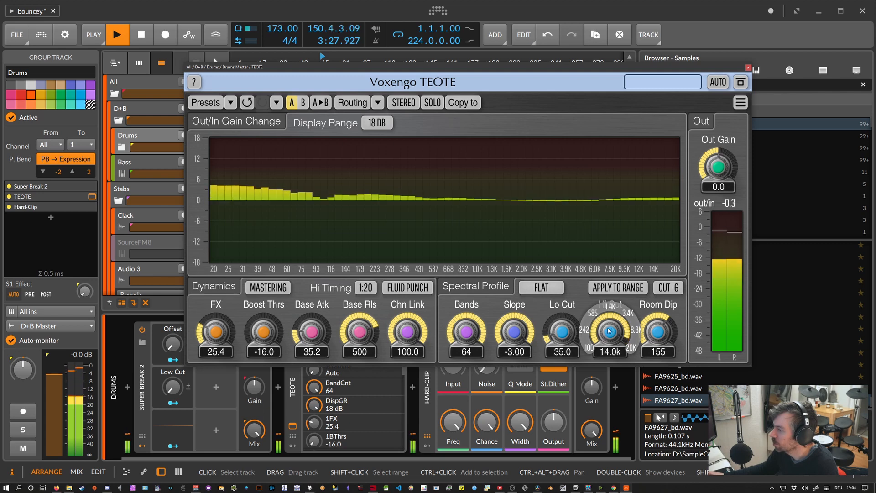
Turn on the parameter hints to read about Room Dip, and set it to 20.0 to disengage the dip.
{"action": "mouse_move", "coordinate": [664, 332]}
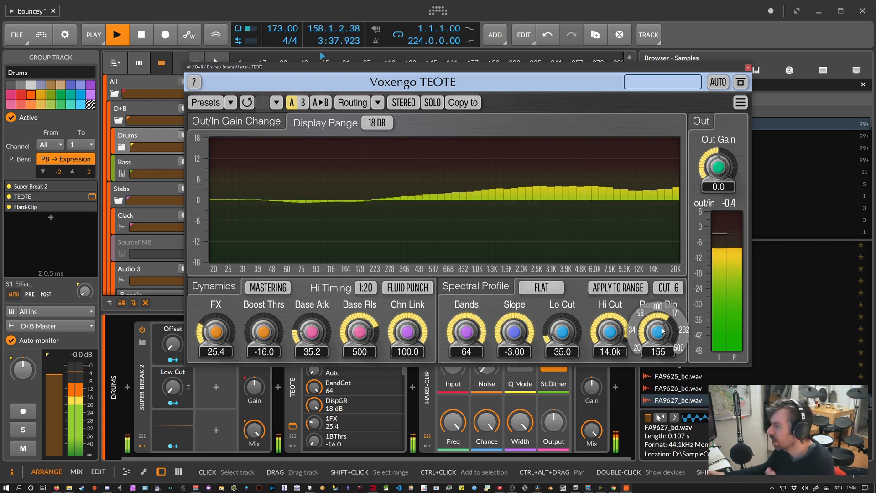
{"action": "left_click_drag", "start_coordinate": [662, 330], "coordinate": [662, 346]}
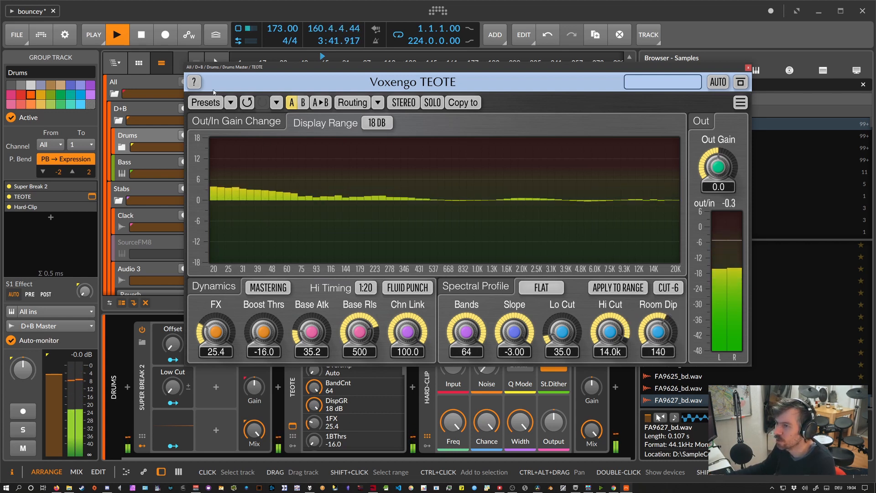
{"action": "left_click", "coordinate": [194, 81]}
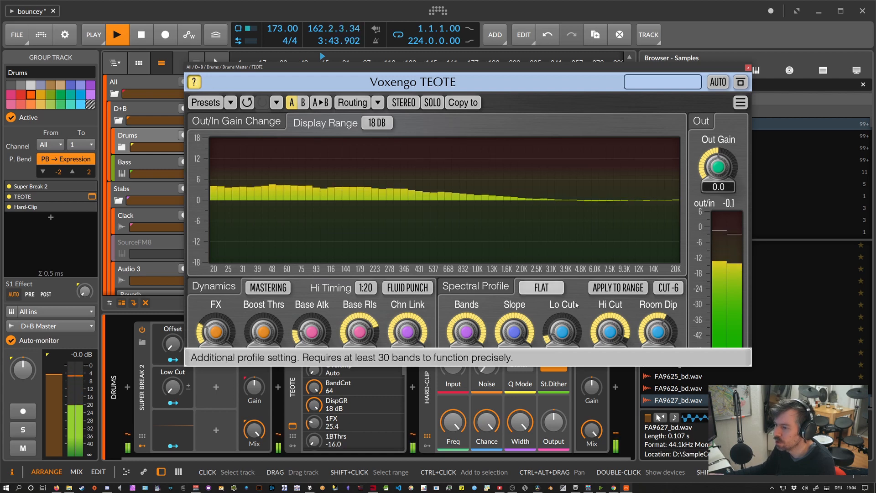
{"action": "mouse_move", "coordinate": [656, 331]}
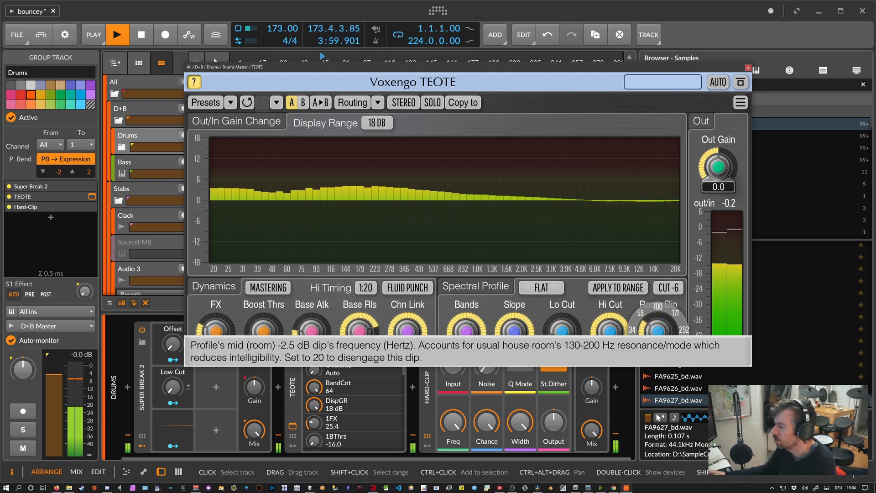
{"action": "left_click_drag", "start_coordinate": [658, 331], "coordinate": [658, 356]}
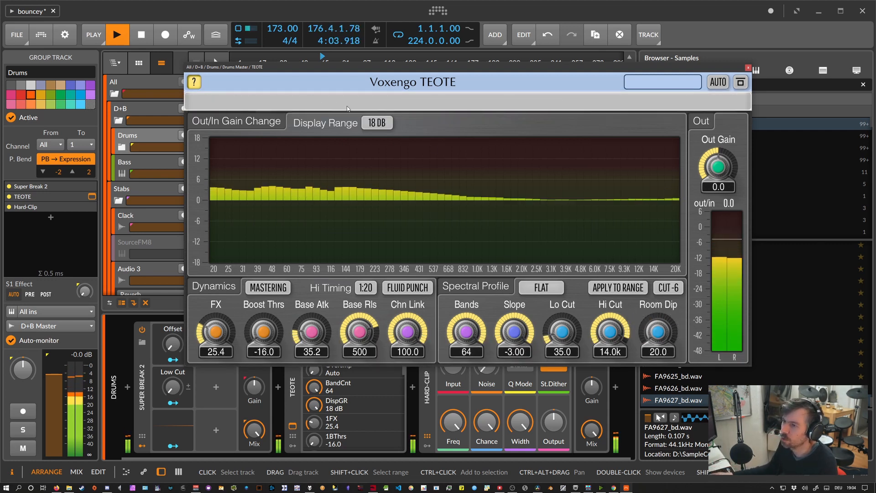
{"action": "left_click", "coordinate": [195, 82]}
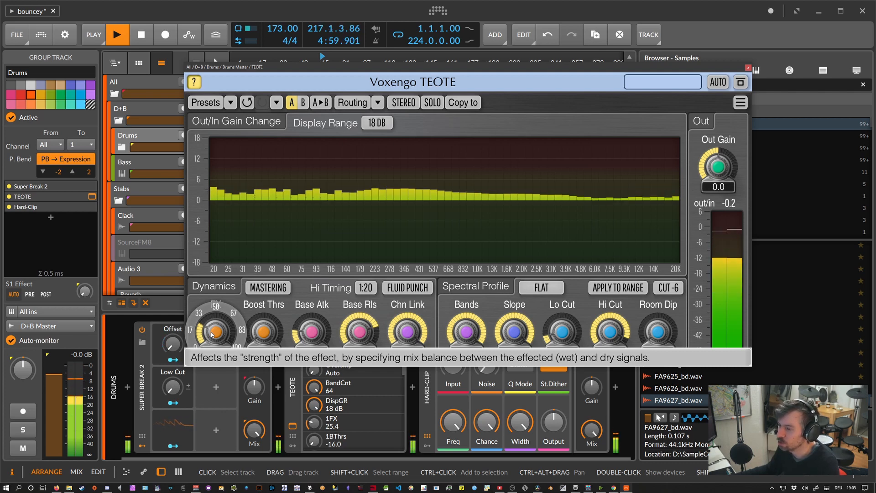
Raise the FX strength to 100.0 for comparison and bring it back down to 24.6.
{"action": "left_click_drag", "start_coordinate": [212, 334], "coordinate": [211, 289]}
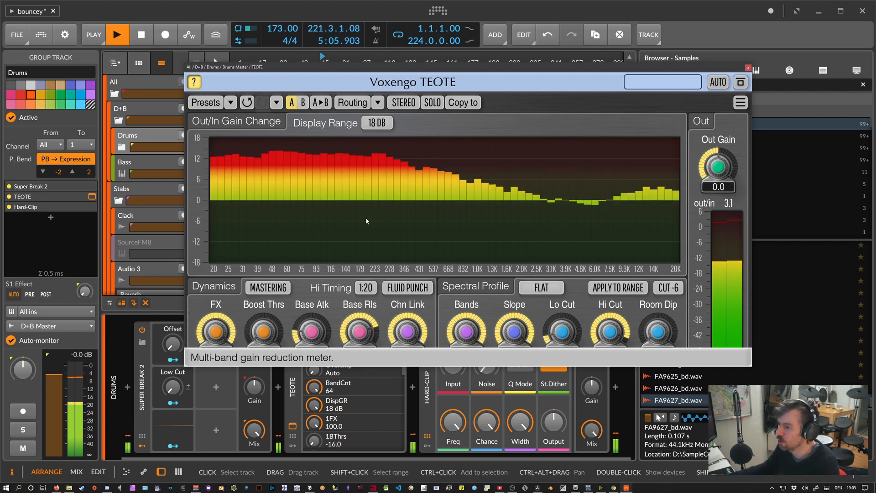
{"action": "mouse_move", "coordinate": [221, 335]}
{"action": "left_mouse_down"}
{"action": "mouse_move", "coordinate": [221, 326]}
{"action": "mouse_move", "coordinate": [207, 341]}
{"action": "mouse_move", "coordinate": [217, 322]}
{"action": "mouse_move", "coordinate": [206, 328]}
{"action": "left_mouse_up"}
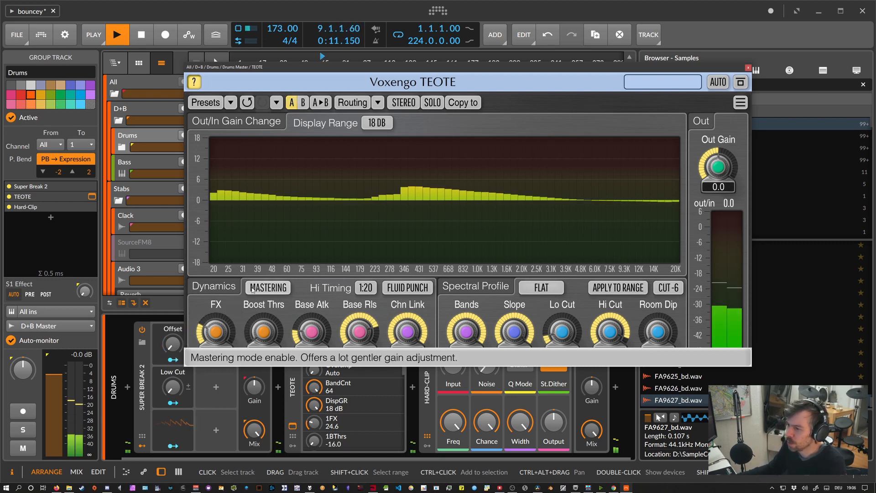
Try Mastering mode and switch it off, and try Boost Thrs at 0.0 before restoring it to -16.0.
{"action": "left_click", "coordinate": [267, 292]}
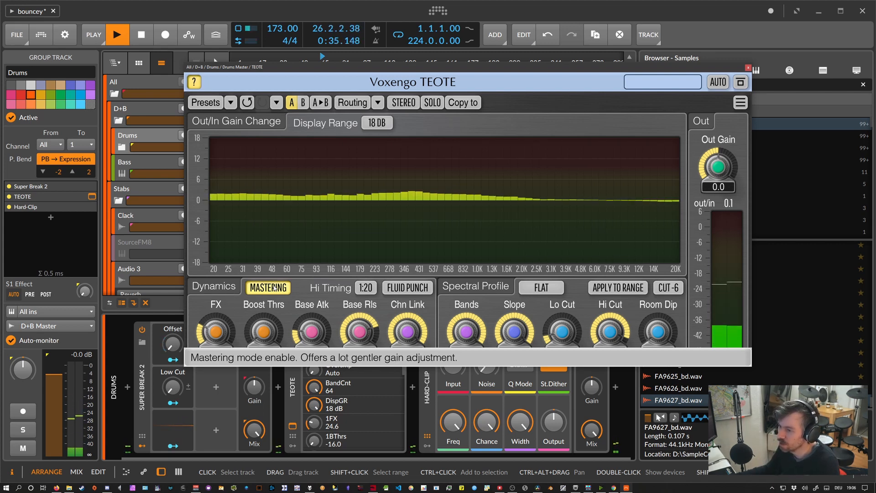
{"action": "left_click", "coordinate": [273, 288]}
{"action": "left_click_drag", "start_coordinate": [263, 332], "coordinate": [263, 316]}
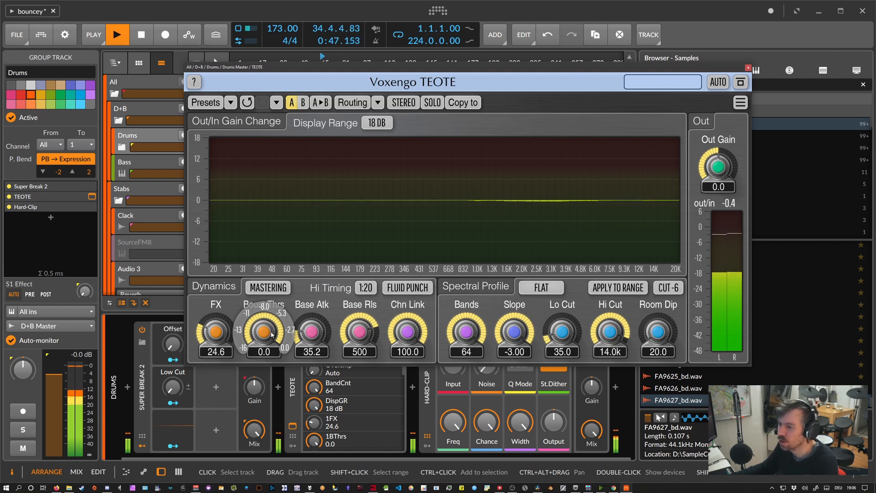
{"action": "left_click_drag", "start_coordinate": [269, 335], "coordinate": [268, 404]}
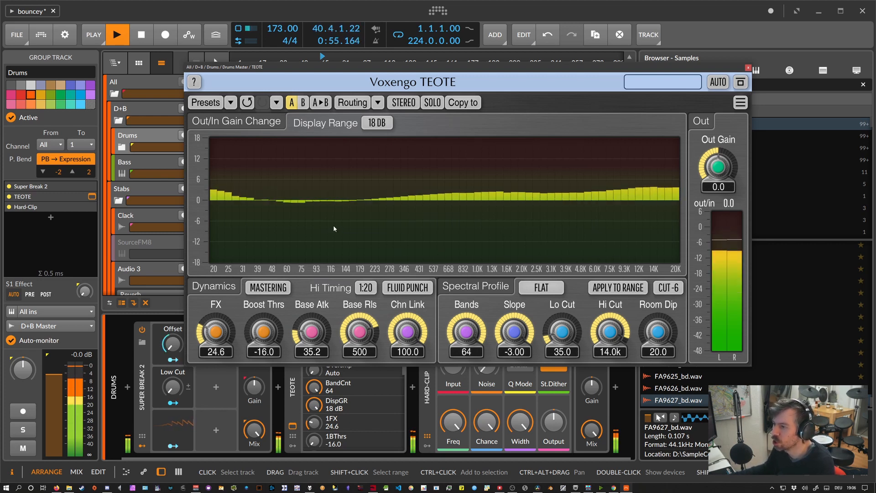
Switch Apply to Range on for comparison and off again.
{"action": "mouse_move", "coordinate": [270, 332]}
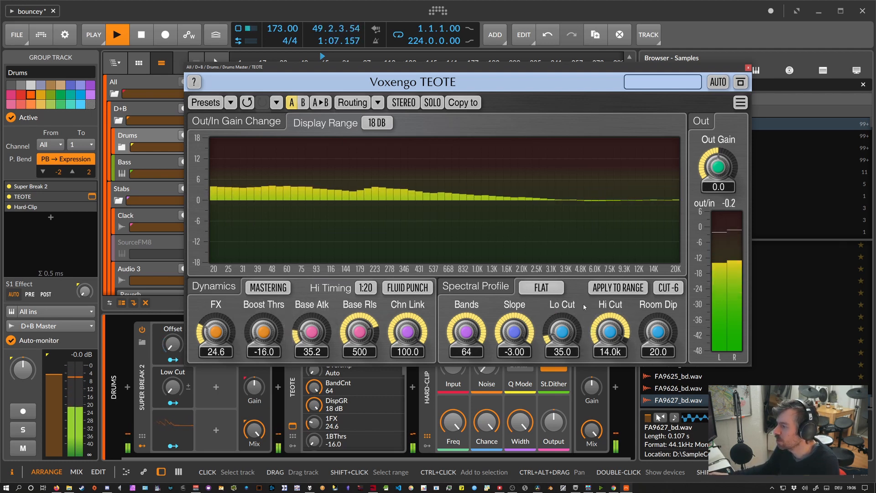
{"action": "left_click", "coordinate": [618, 287]}
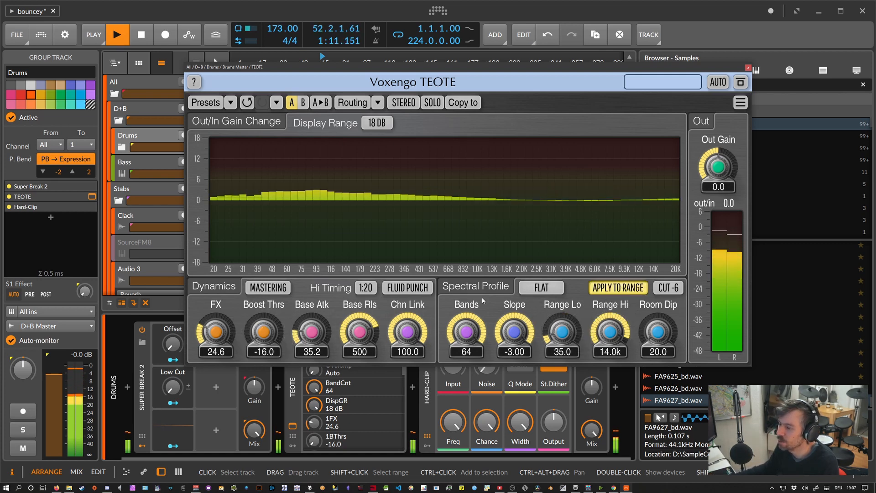
{"action": "left_click", "coordinate": [618, 287]}
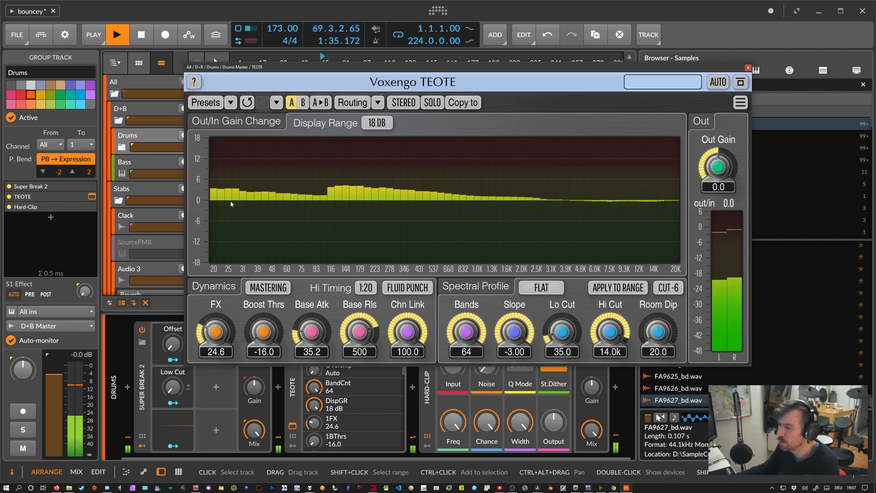
Try a Hi Timing ratio of 1:1 and restore it to 1:20.
{"action": "left_click", "coordinate": [365, 288]}
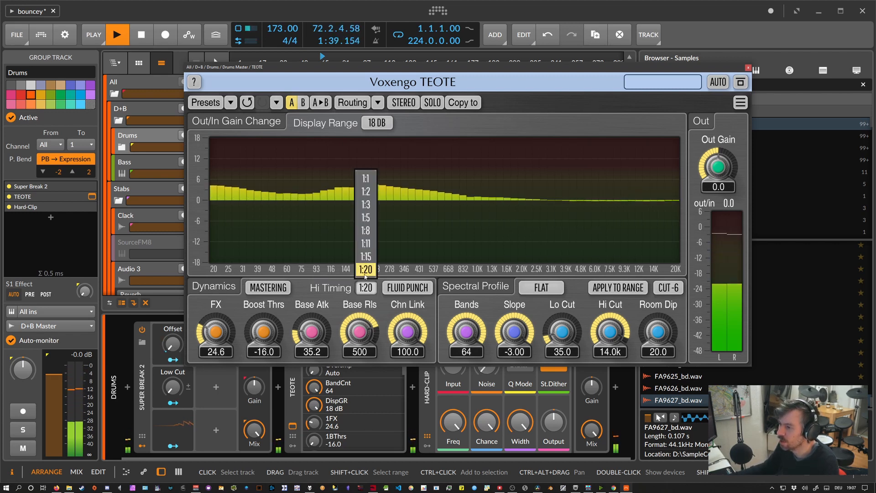
{"action": "left_click", "coordinate": [368, 237]}
{"action": "left_click", "coordinate": [365, 288]}
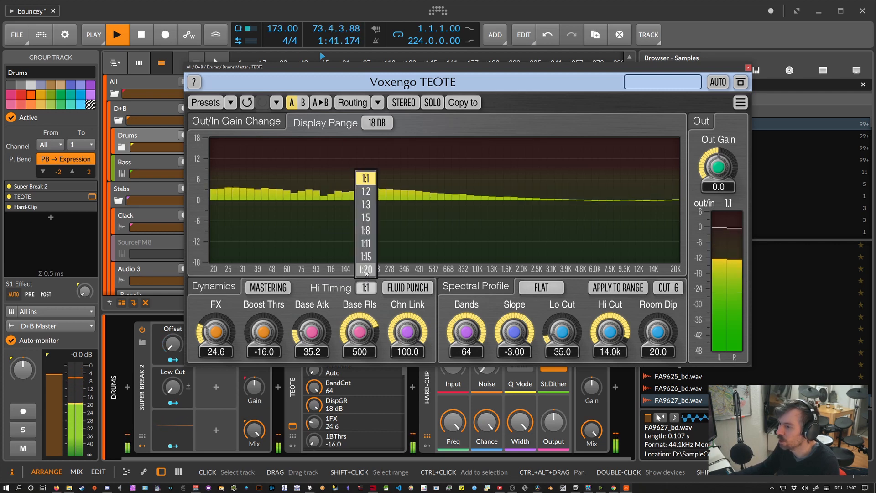
{"action": "left_click", "coordinate": [366, 260]}
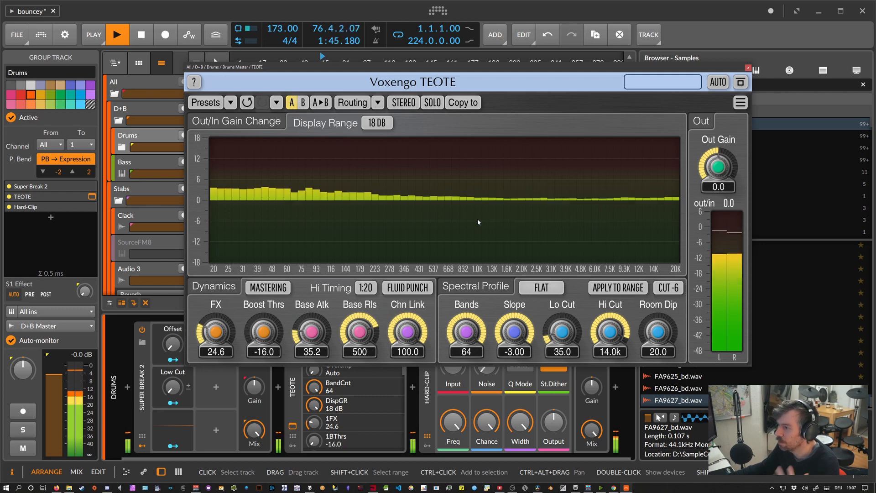
{"action": "left_click", "coordinate": [366, 287]}
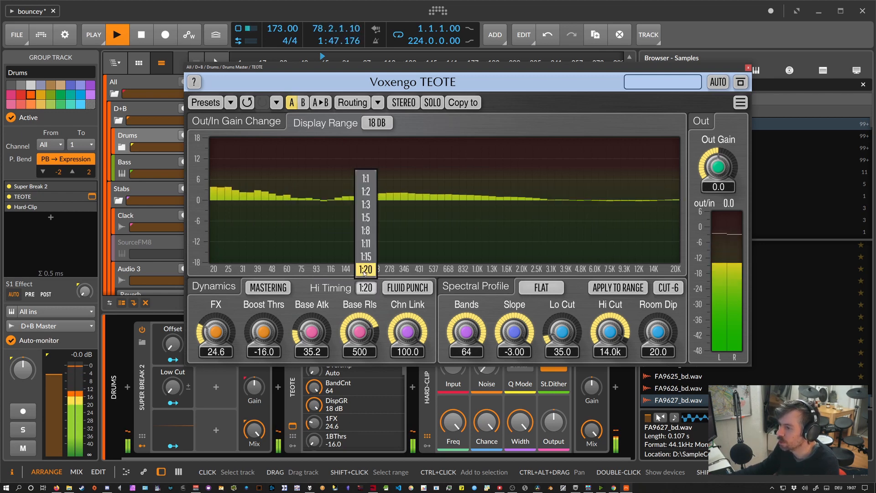
{"action": "left_click", "coordinate": [368, 272]}
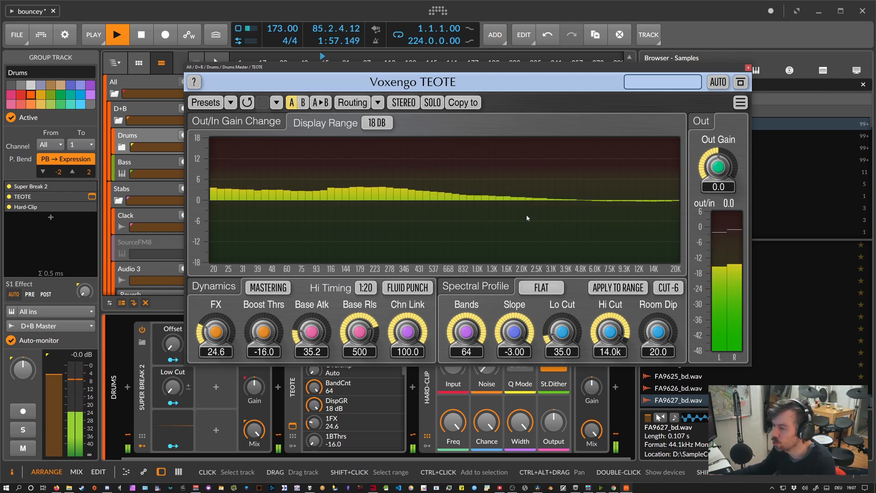
Review the available dynamics timing modes, keeping FLUID PUNCH.
{"action": "left_click", "coordinate": [407, 288]}
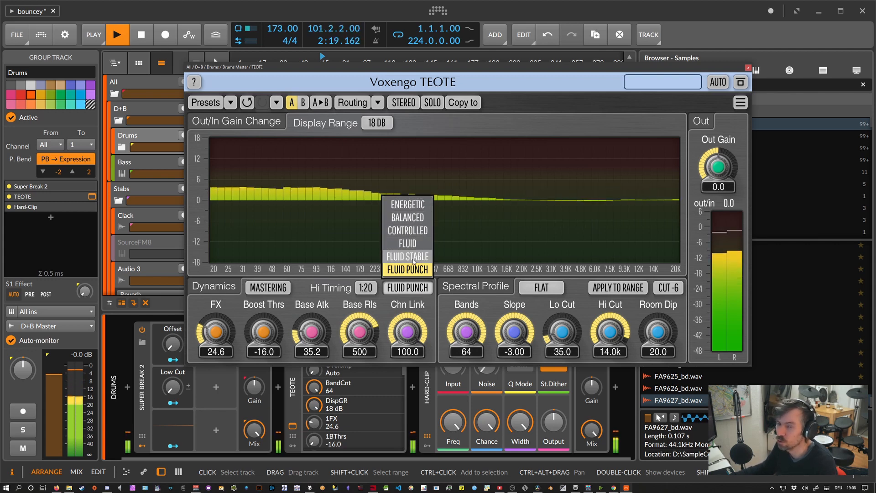
{"action": "left_click", "coordinate": [414, 290]}
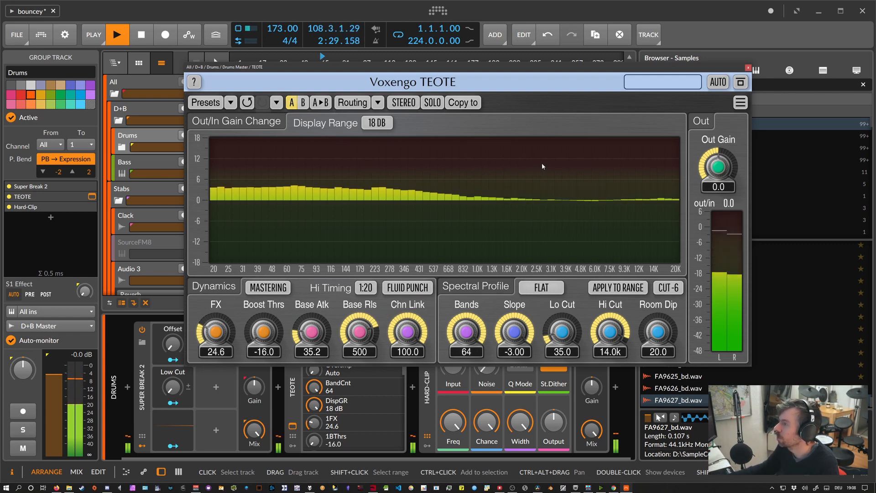
Review the oversampling choices of the Drums group's TEOTE and leave the setting on AUTO.
{"action": "left_click", "coordinate": [725, 85]}
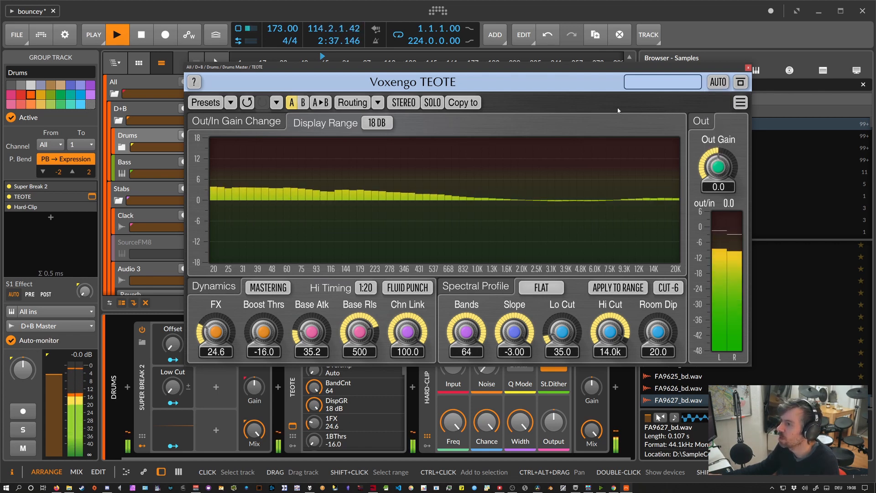
{"action": "left_click", "coordinate": [714, 86]}
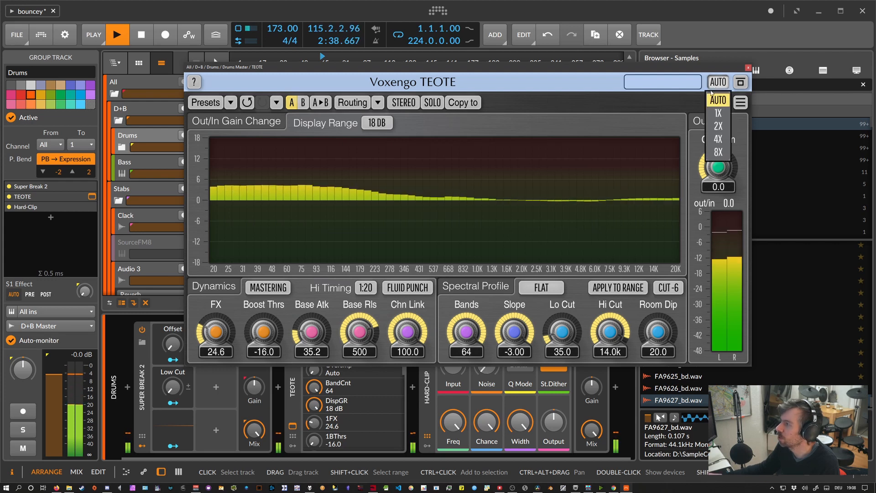
{"action": "left_click", "coordinate": [637, 100]}
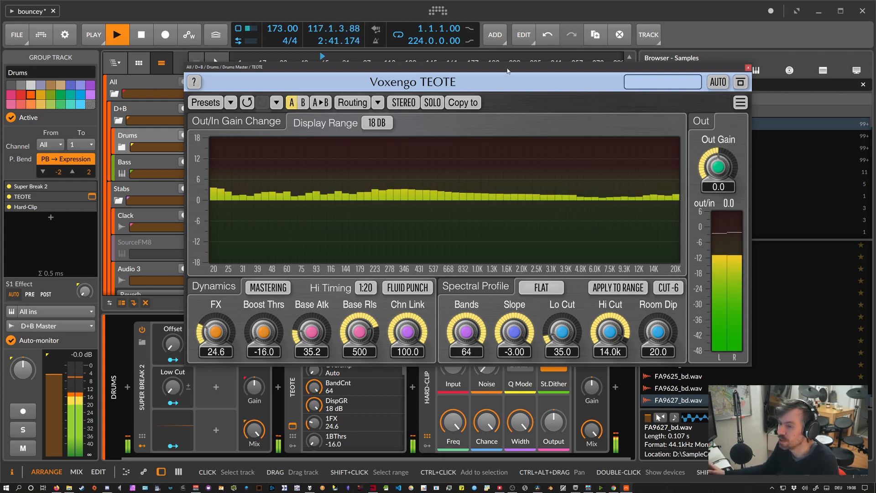
{"action": "left_click", "coordinate": [718, 82]}
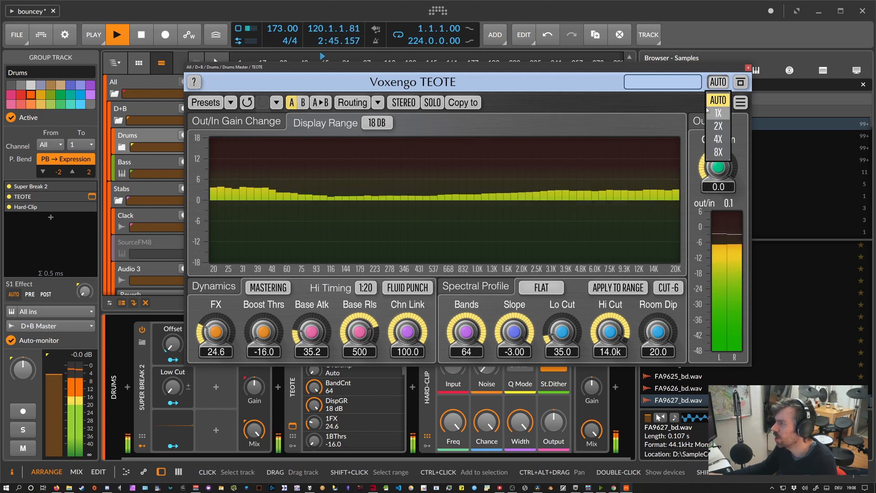
{"action": "left_click", "coordinate": [685, 100]}
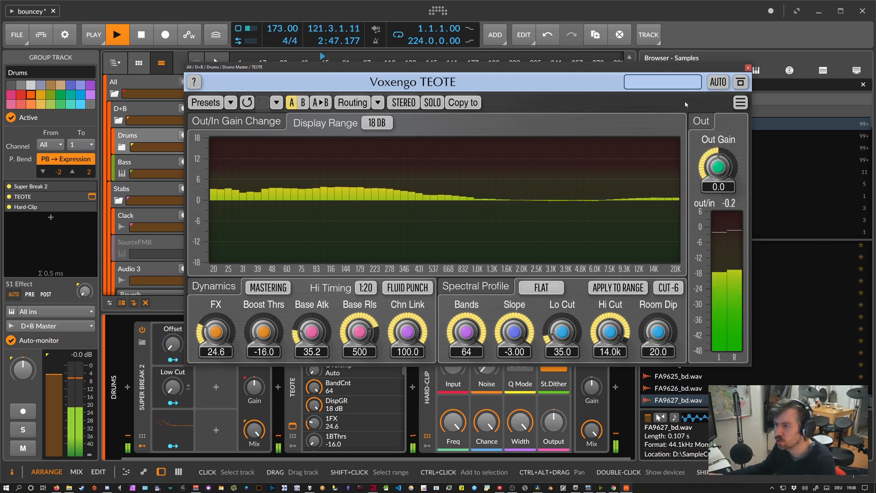
{"action": "left_click", "coordinate": [714, 88]}
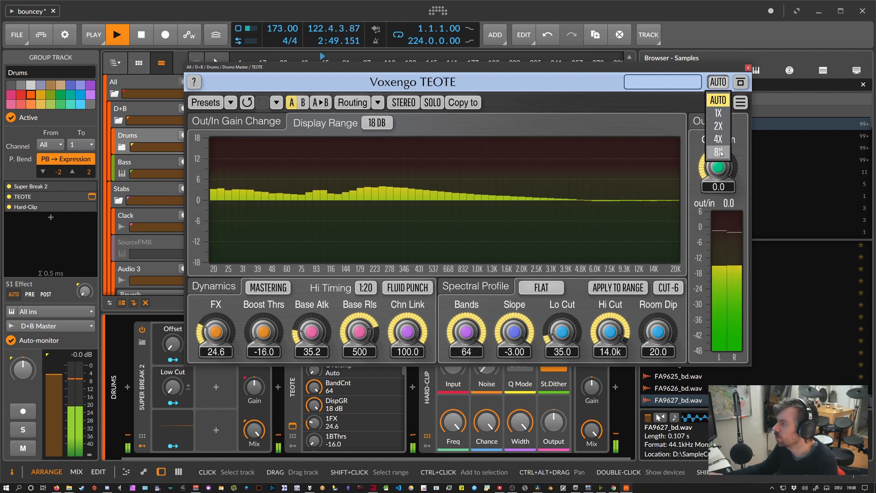
{"action": "left_click", "coordinate": [667, 104]}
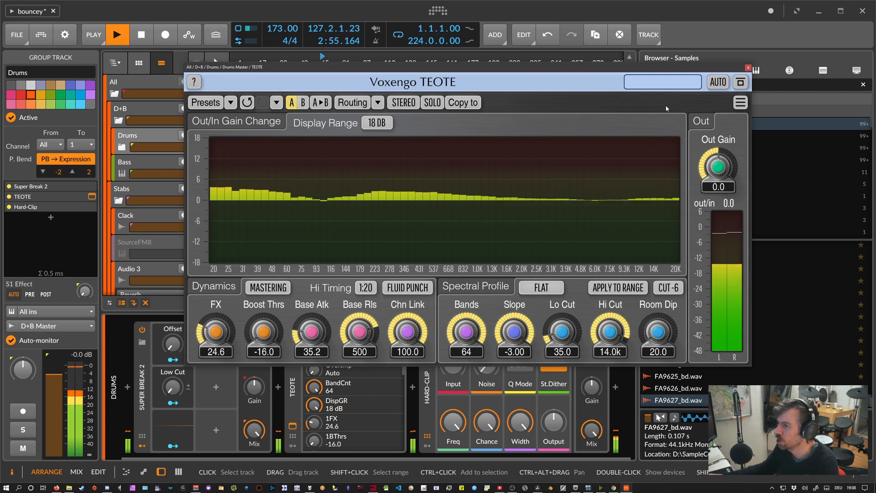
Close the Drums group's TEOTE window and open the TEOTE instance on the All group track.
{"action": "left_click_drag", "start_coordinate": [568, 72], "coordinate": [617, 89]}
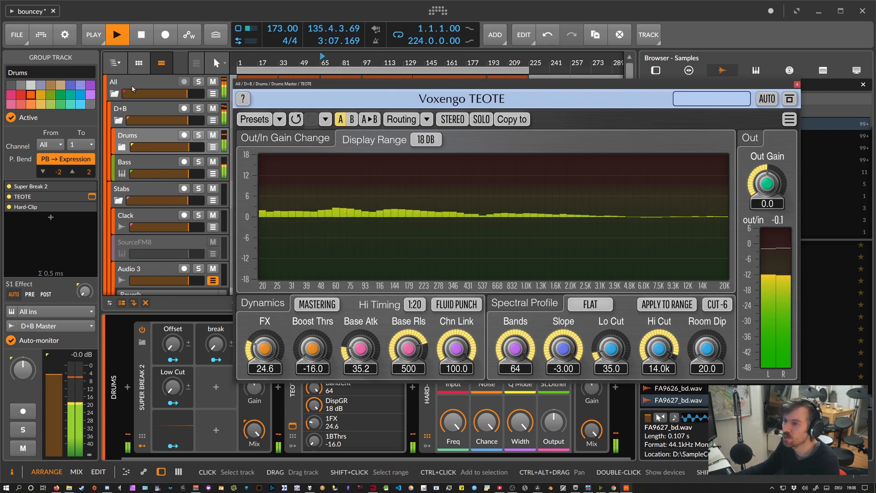
{"action": "left_click", "coordinate": [798, 85]}
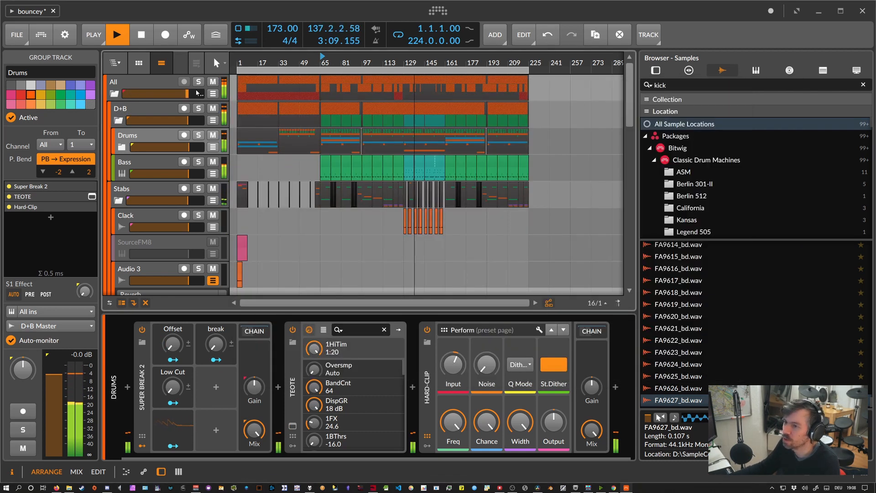
{"action": "left_click", "coordinate": [142, 425]}
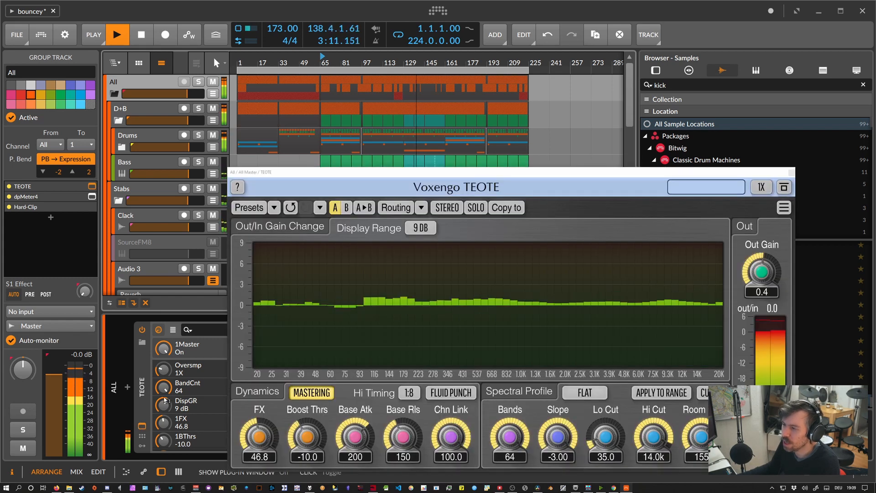
{"action": "left_click_drag", "start_coordinate": [390, 173], "coordinate": [330, 148]}
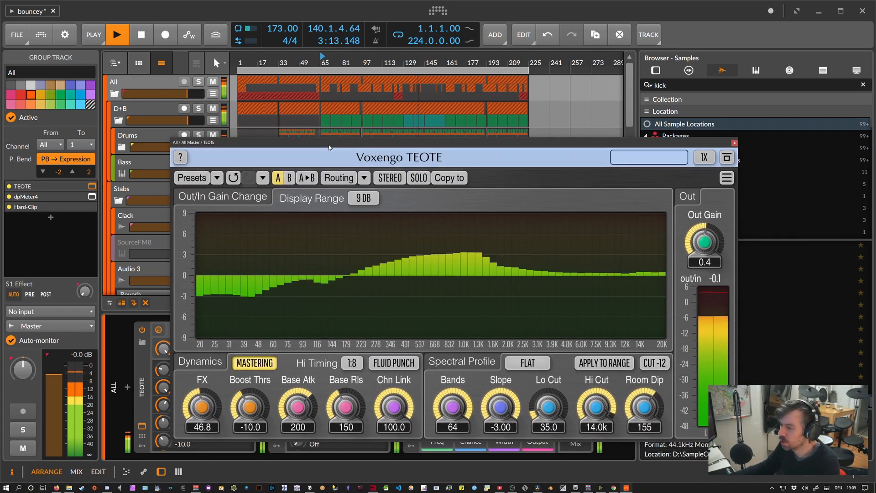
Examine the Bands, Boost Thrs and dynamics timing mode settings of the All group's TEOTE, leaving the mode on FLUID PUNCH.
{"action": "mouse_move", "coordinate": [456, 404]}
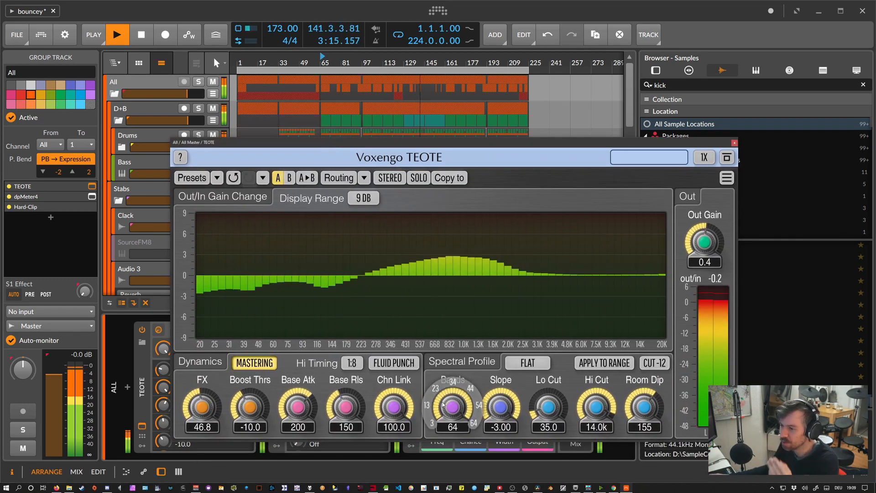
{"action": "mouse_move", "coordinate": [219, 408]}
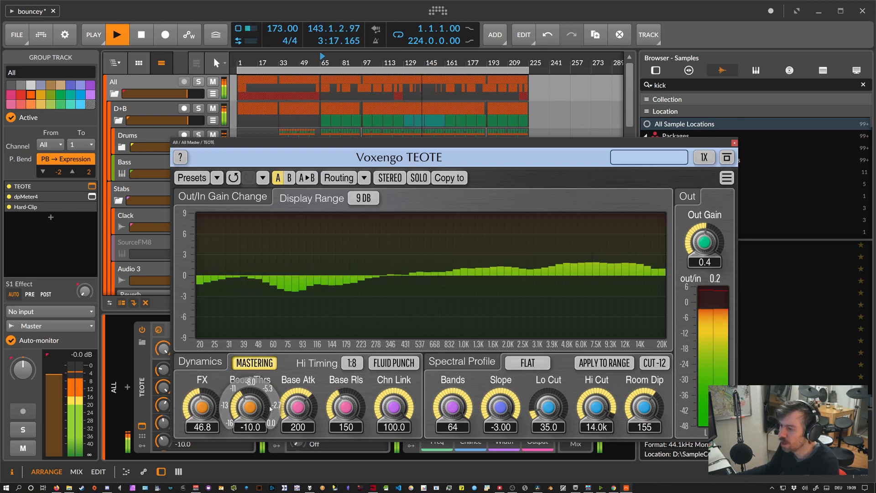
{"action": "left_click", "coordinate": [395, 363]}
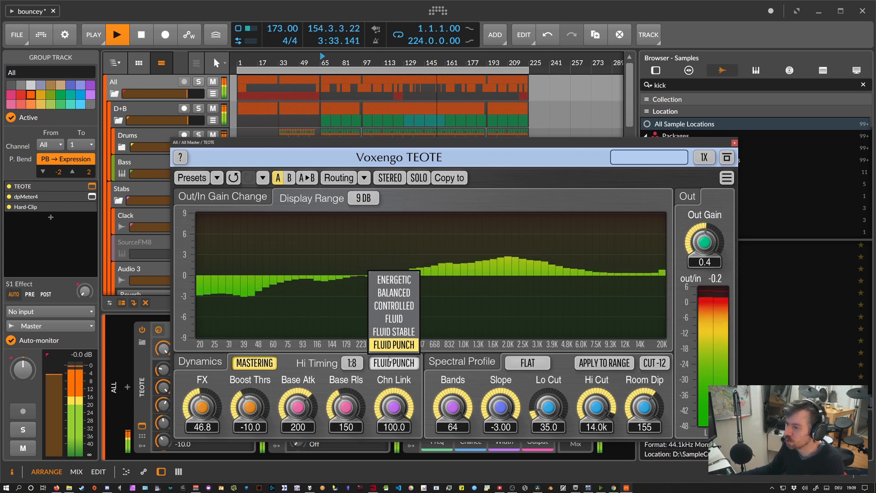
{"action": "left_click", "coordinate": [393, 350]}
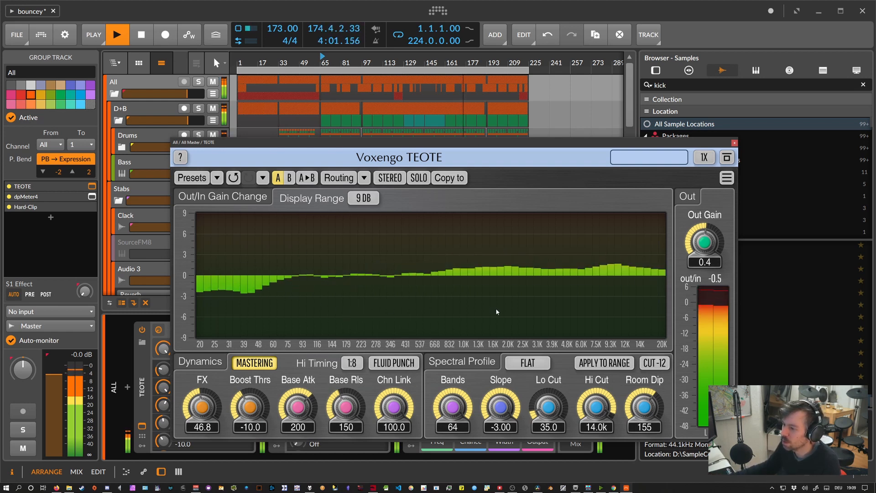
{"action": "mouse_move", "coordinate": [451, 417]}
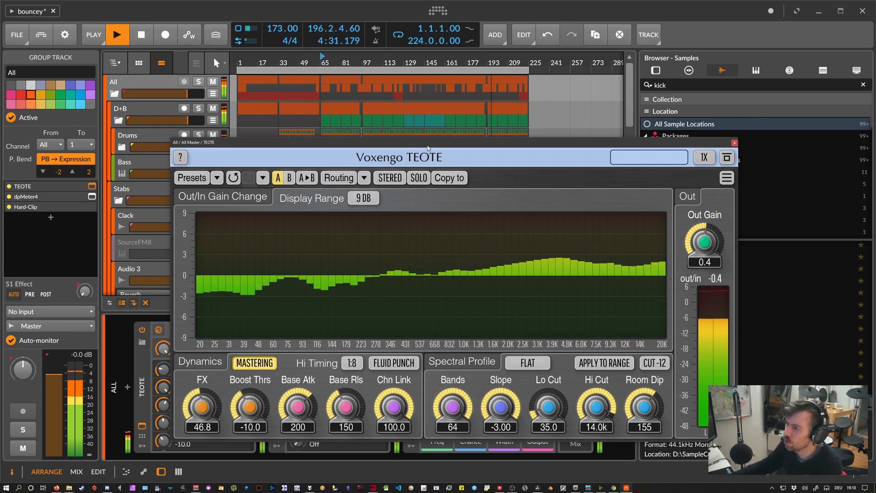
{"action": "left_click_drag", "start_coordinate": [426, 146], "coordinate": [419, 136]}
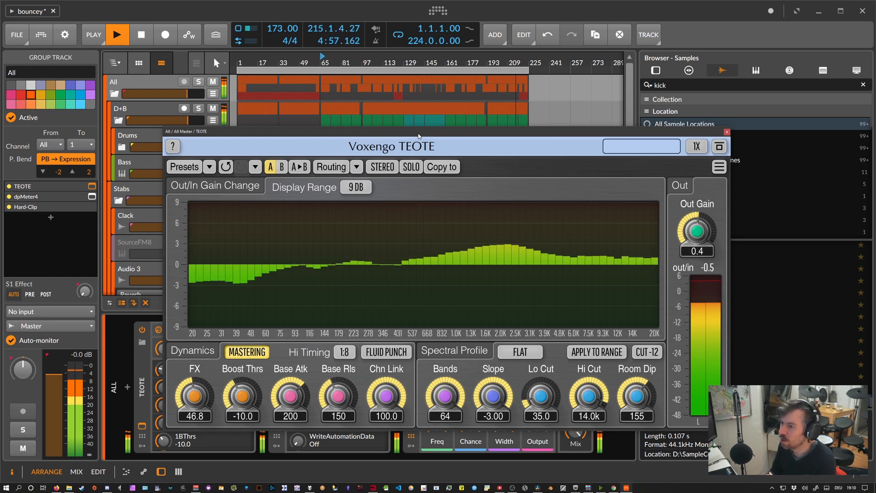
{"action": "left_click_drag", "start_coordinate": [419, 135], "coordinate": [409, 120]}
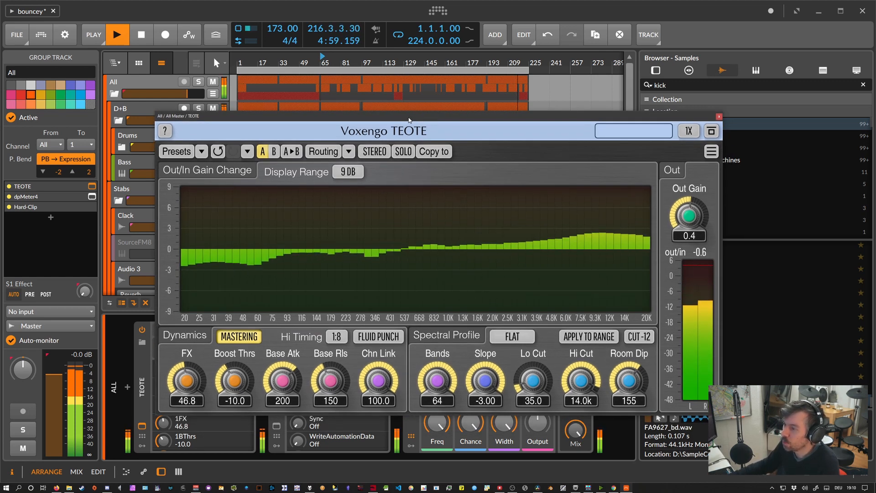